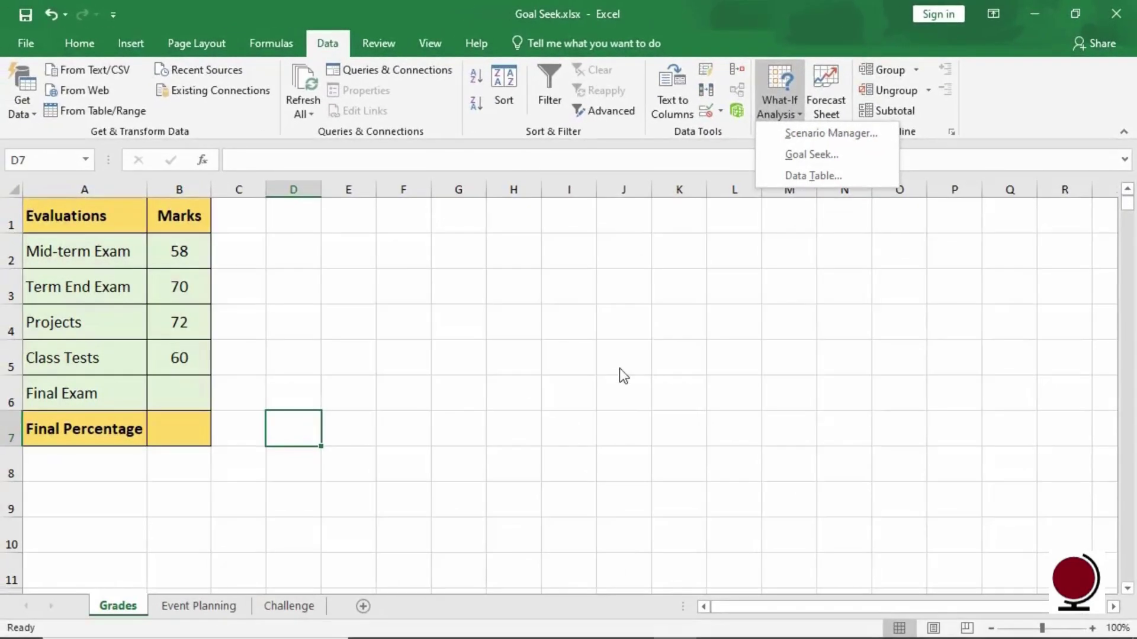
- Enter the formula =AVERAGE(B2:B6) in the Final Percentage cell B7
{"action": "left_click", "coordinate": [85, 473]}
{"action": "left_click", "coordinate": [181, 430]}
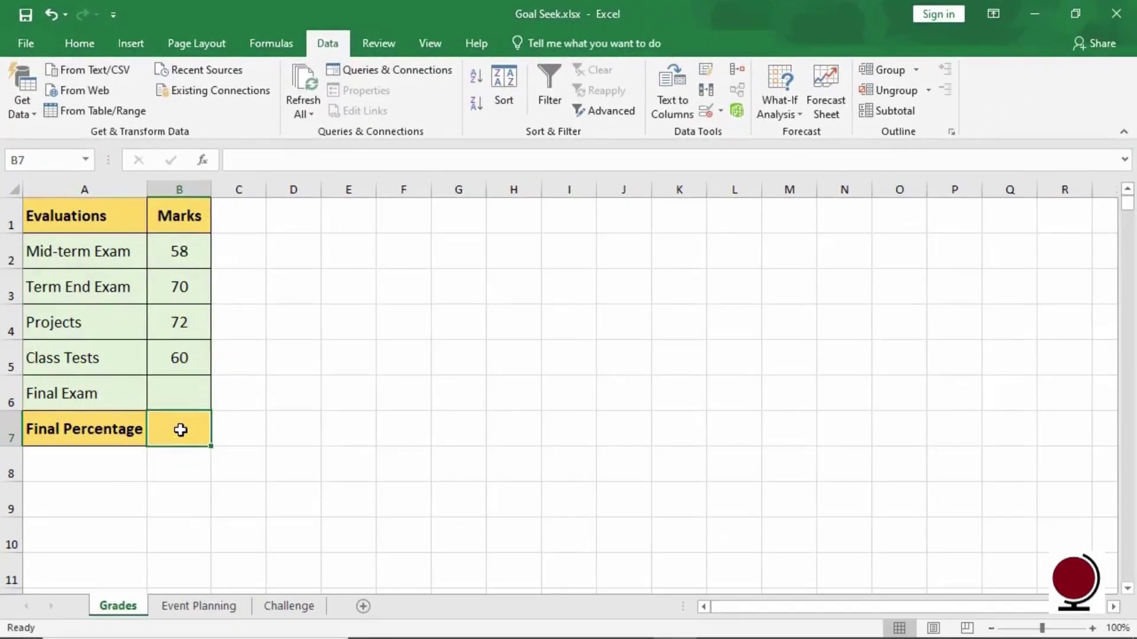
{"action": "type", "text": "="}
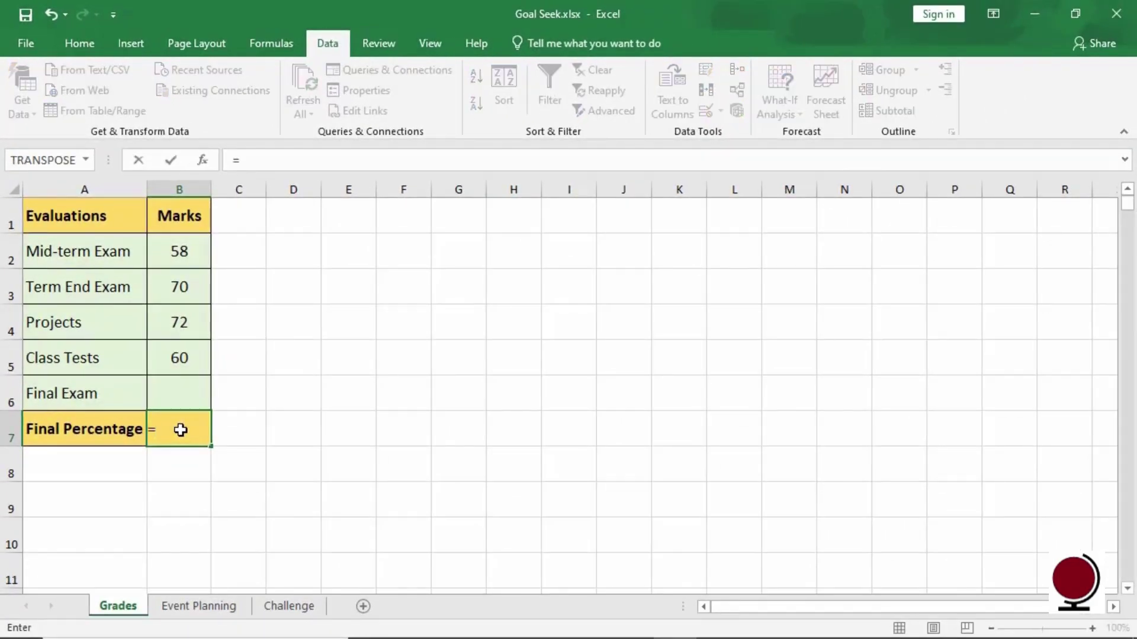
{"action": "type", "text": "AVERAGE("}
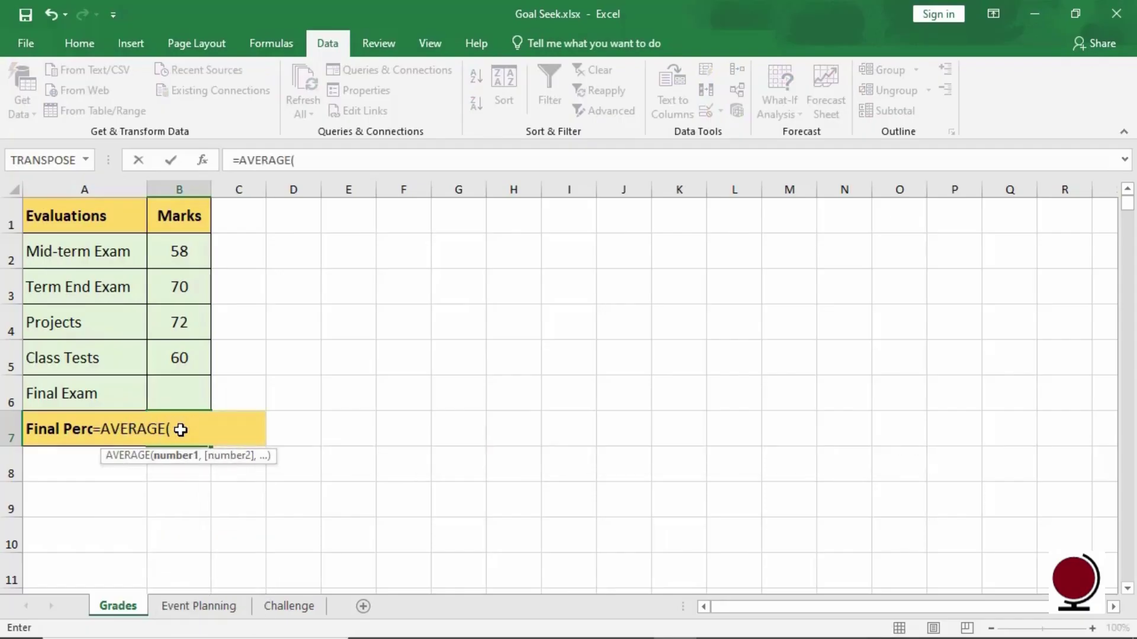
{"action": "type", "text": "B2"}
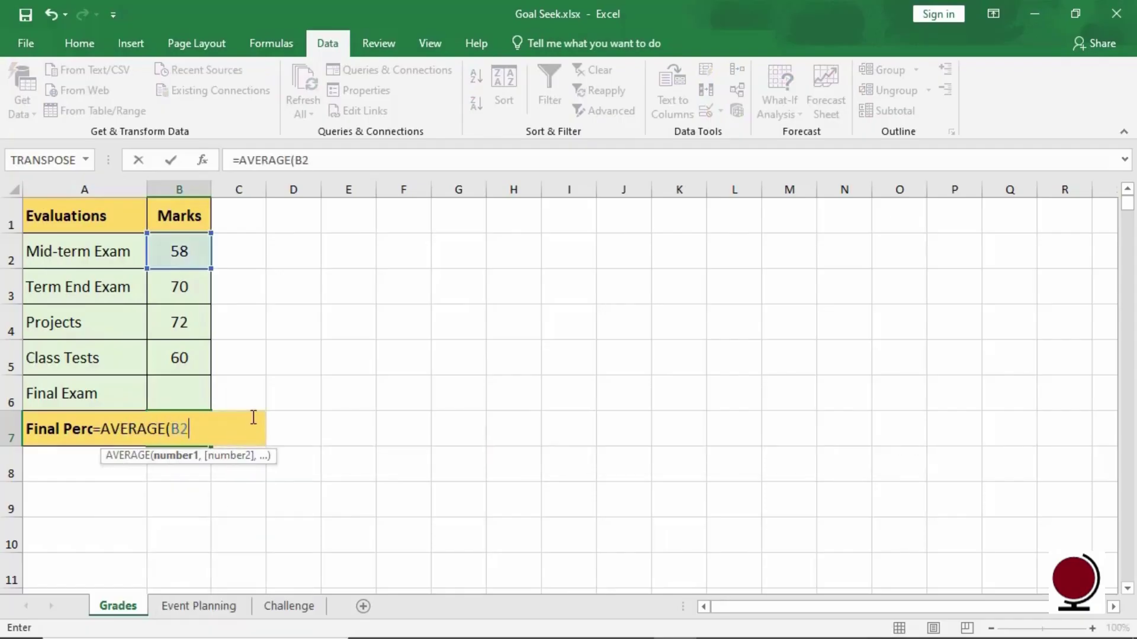
{"action": "type", "text": ":B6)"}
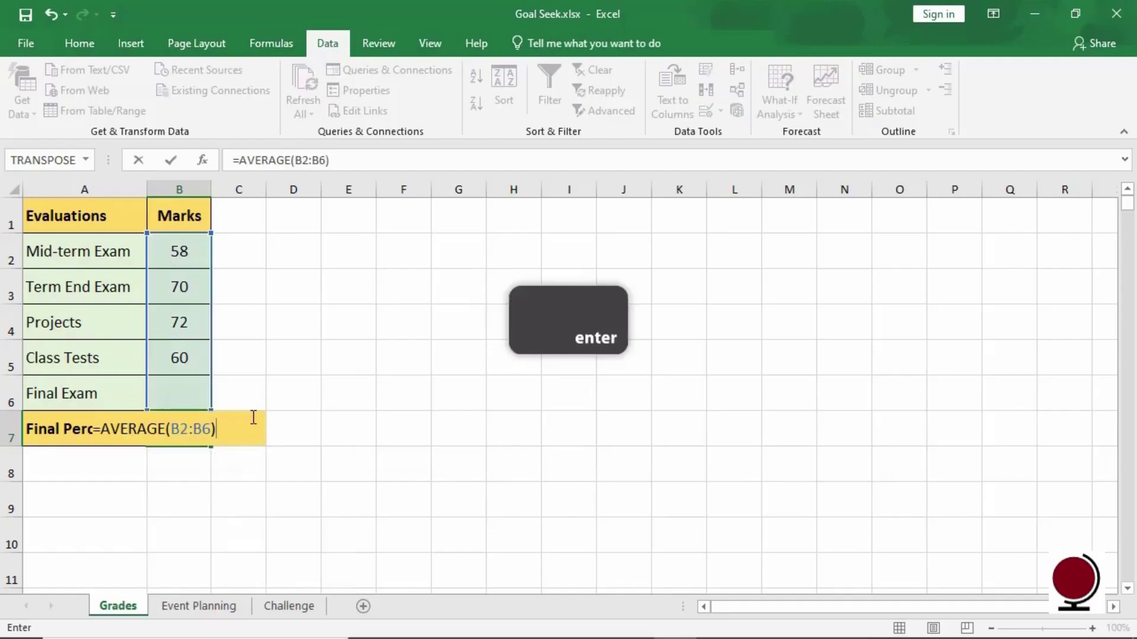
{"action": "key", "text": "Return"}
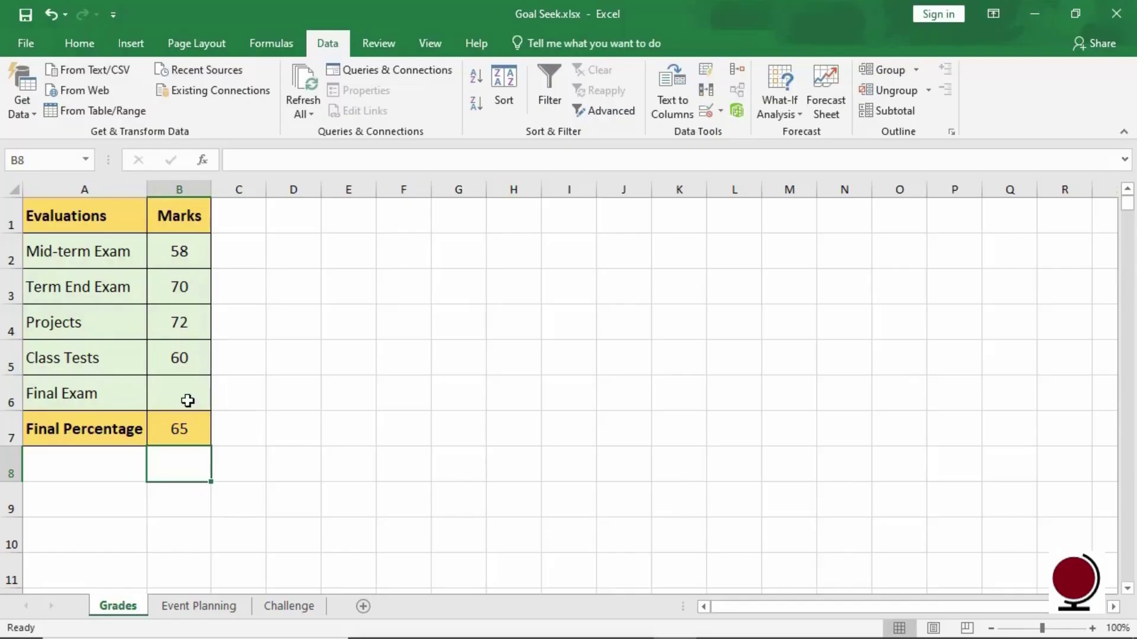
- Run Goal Seek to bring cell B7 to a value of 70 by changing cell B6, and accept the solution
{"action": "left_click", "coordinate": [202, 426]}
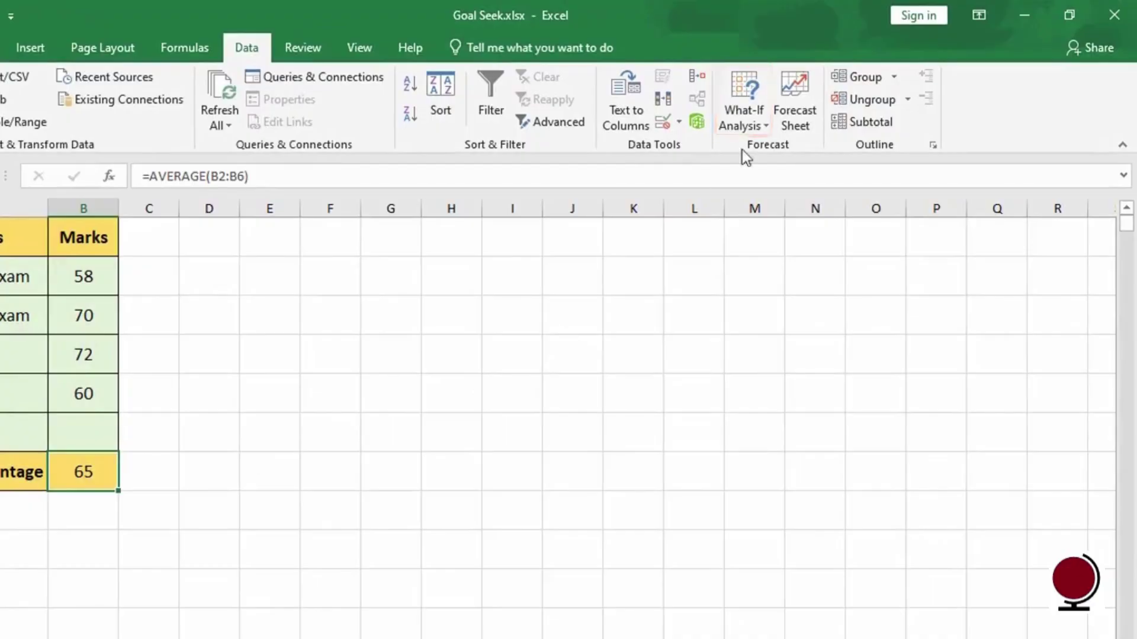
{"action": "left_click", "coordinate": [758, 125]}
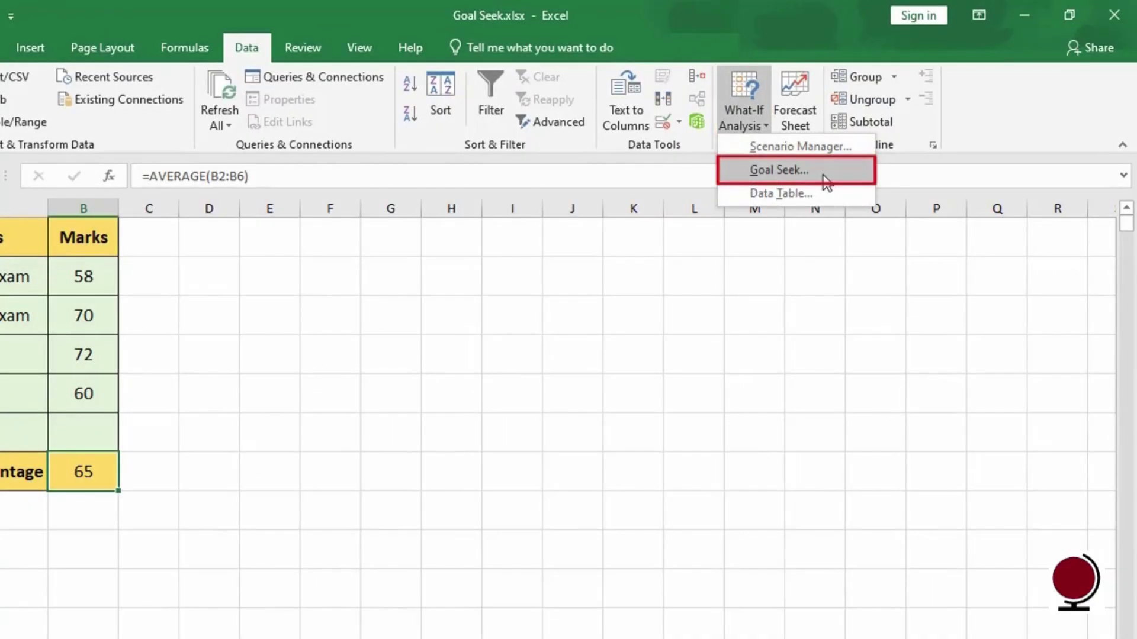
{"action": "left_click", "coordinate": [779, 170]}
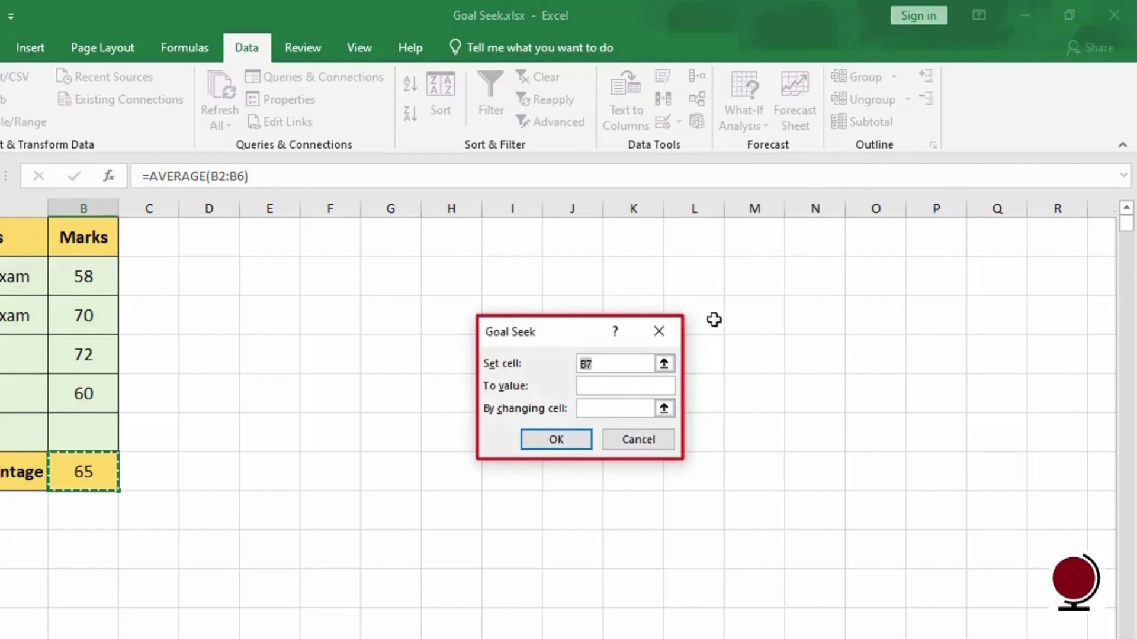
{"action": "left_click", "coordinate": [617, 392]}
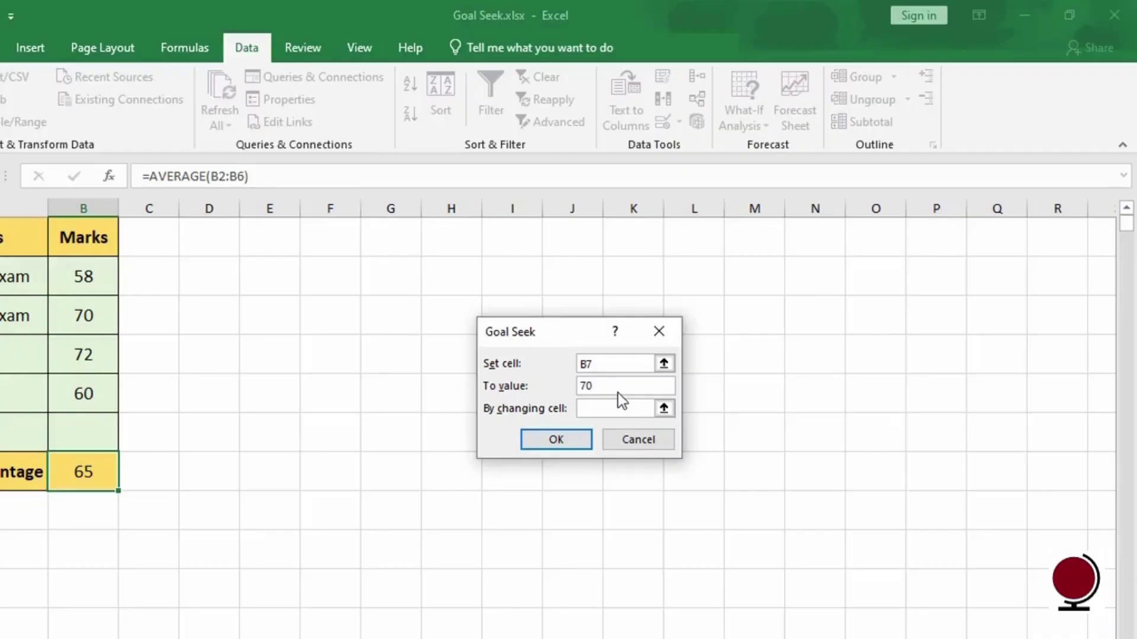
{"action": "left_click", "coordinate": [611, 407]}
{"action": "type", "text": "B6"}
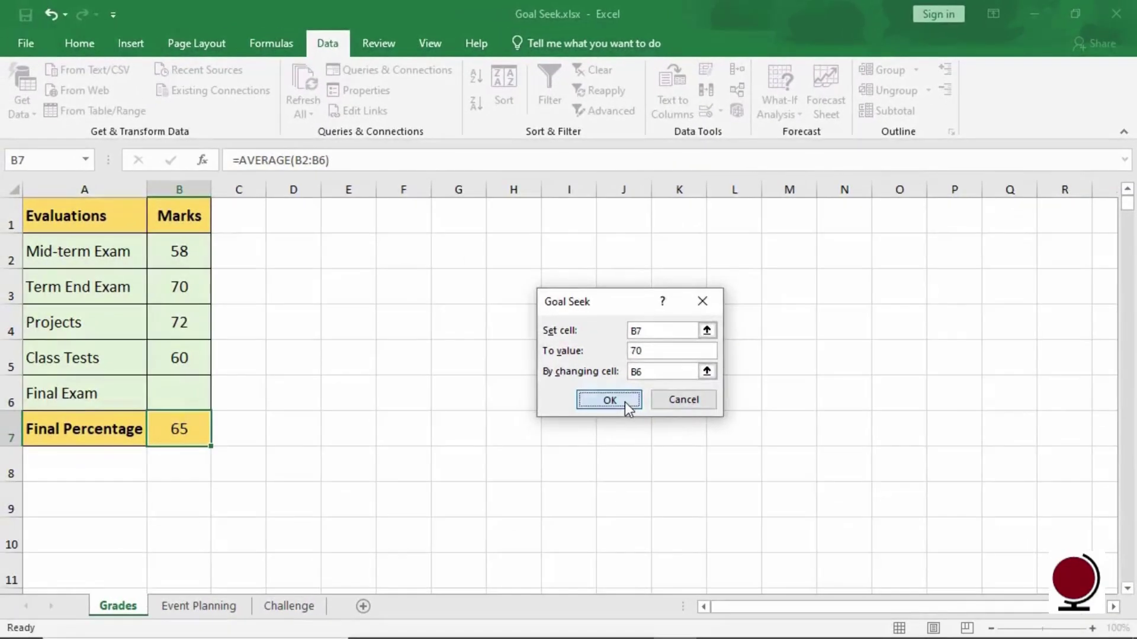
{"action": "left_click", "coordinate": [576, 443]}
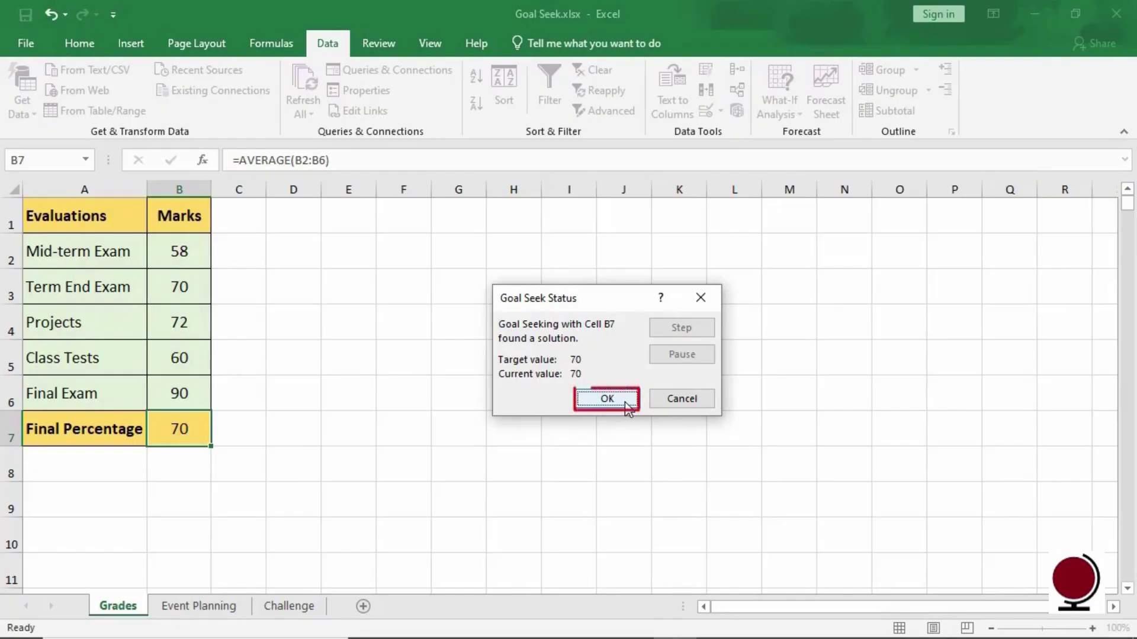
{"action": "left_click", "coordinate": [625, 402]}
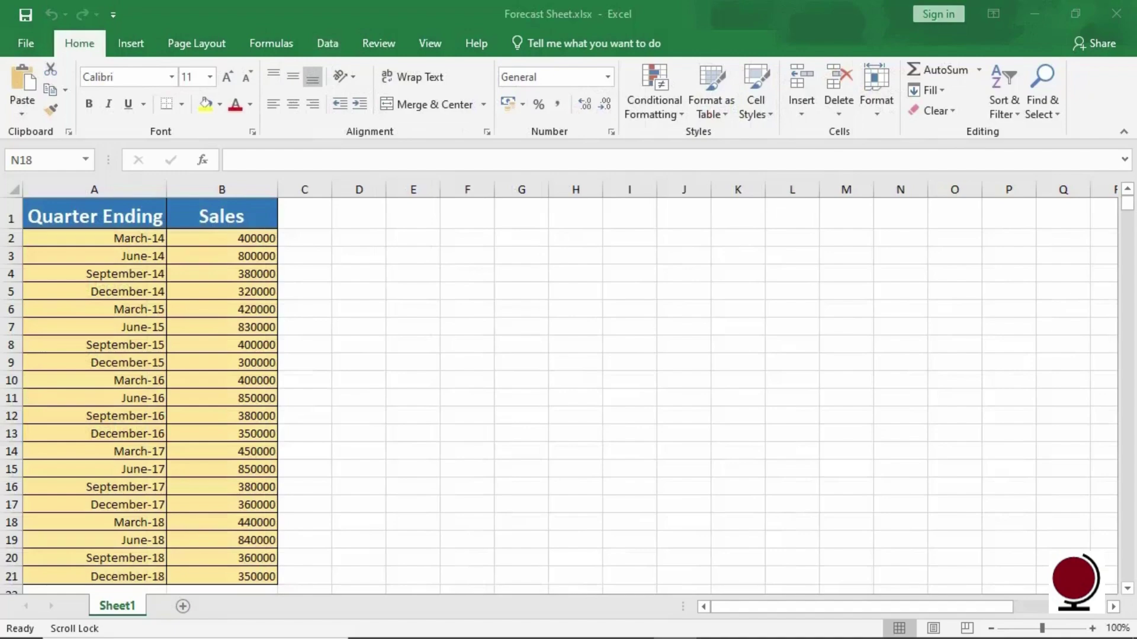
- Start a Forecast Sheet from the Quarter Ending and Sales columns in the Forecast Sheet.xlsx workbook
{"action": "left_click", "coordinate": [332, 45]}
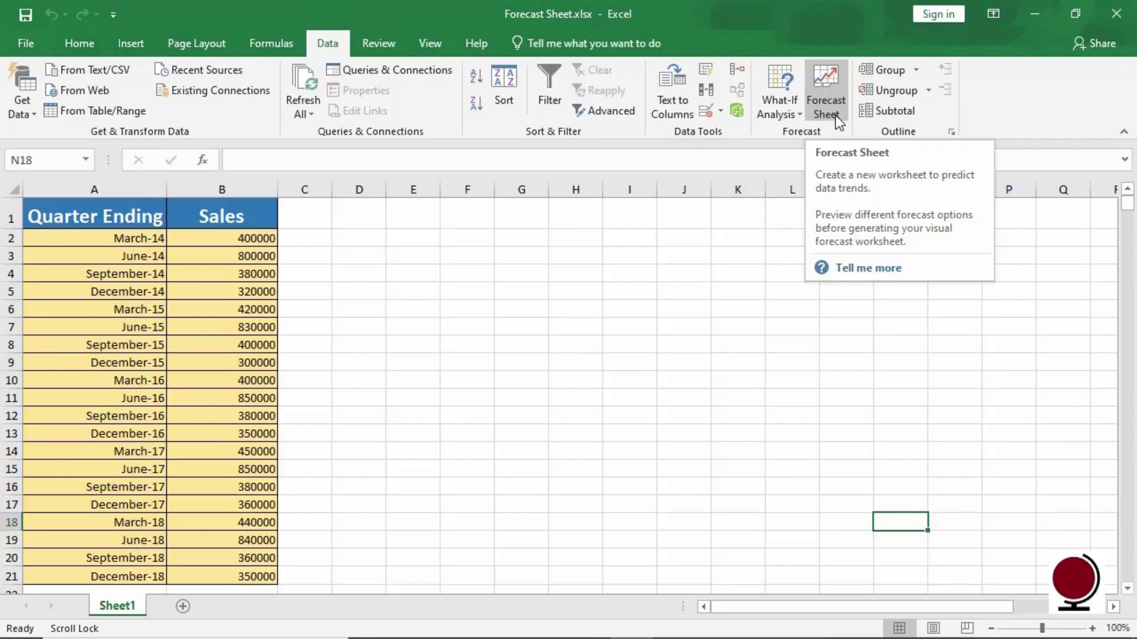
{"action": "left_click", "coordinate": [131, 190]}
{"action": "left_click", "coordinate": [225, 189], "text": "shift"}
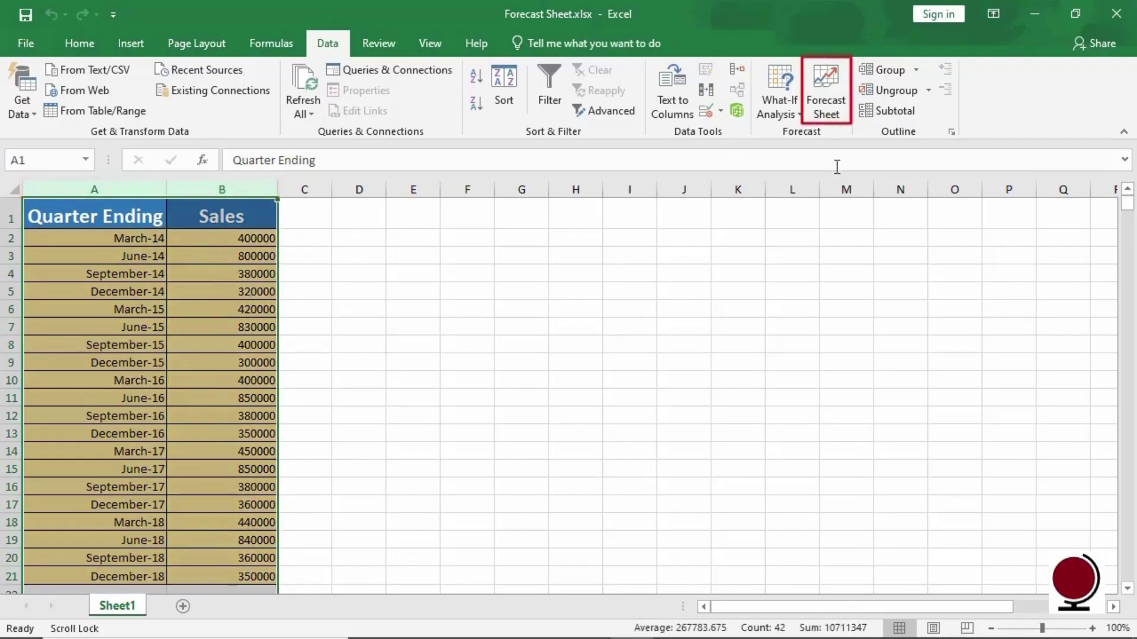
{"action": "left_click", "coordinate": [840, 89]}
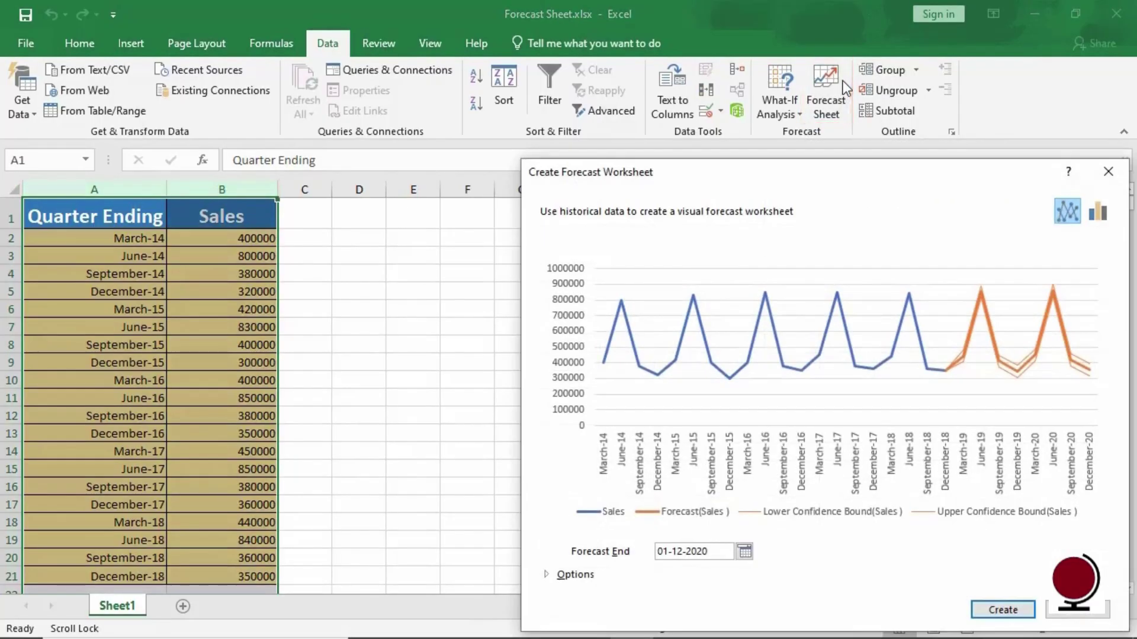
{"action": "left_click_drag", "start_coordinate": [832, 158], "coordinate": [656, 113]}
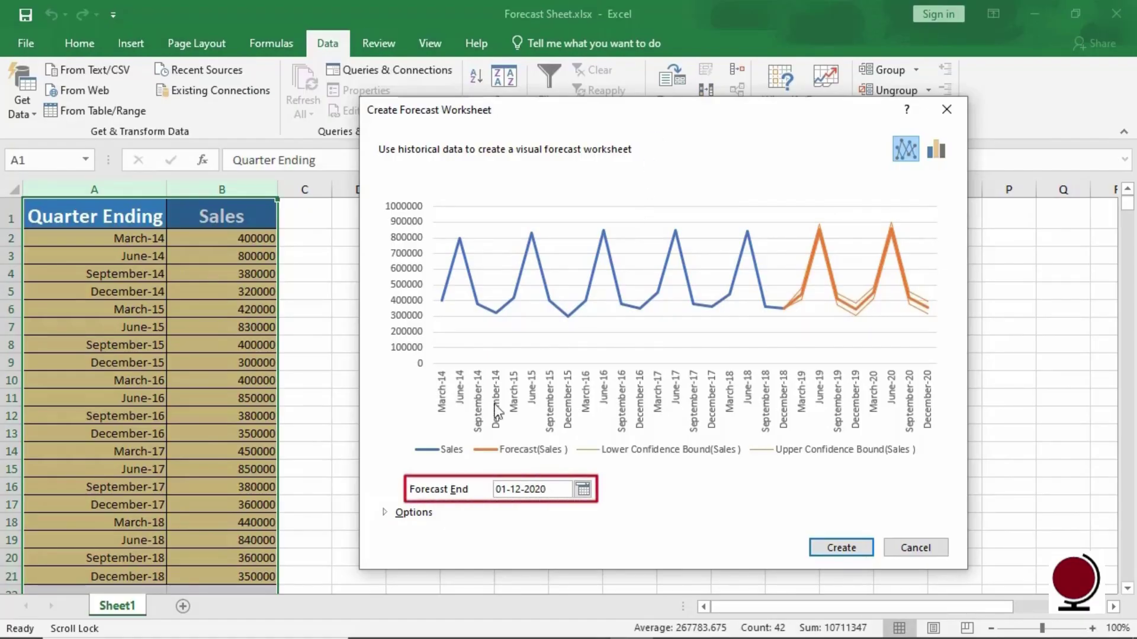
- Set the forecast's confidence interval to 99%, keep it enabled, and create the line-chart forecast worksheet
{"action": "left_click", "coordinate": [385, 512]}
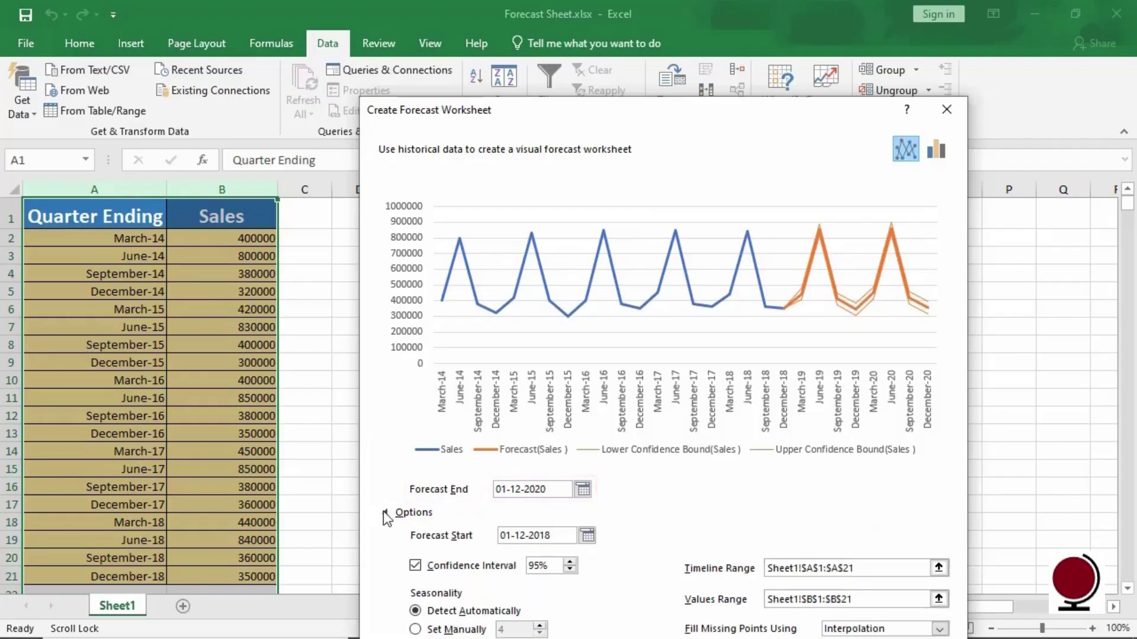
{"action": "left_click_drag", "start_coordinate": [606, 107], "coordinate": [572, 16]}
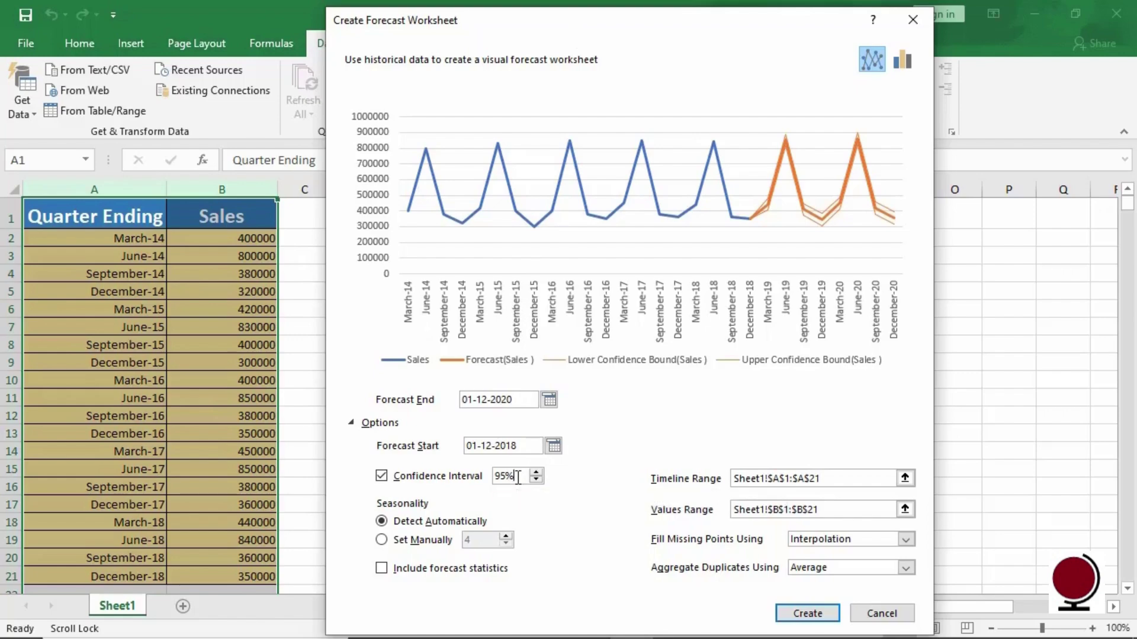
{"action": "key", "text": "BackSpace"}
{"action": "key", "text": "BackSpace"}
{"action": "type", "text": "99"}
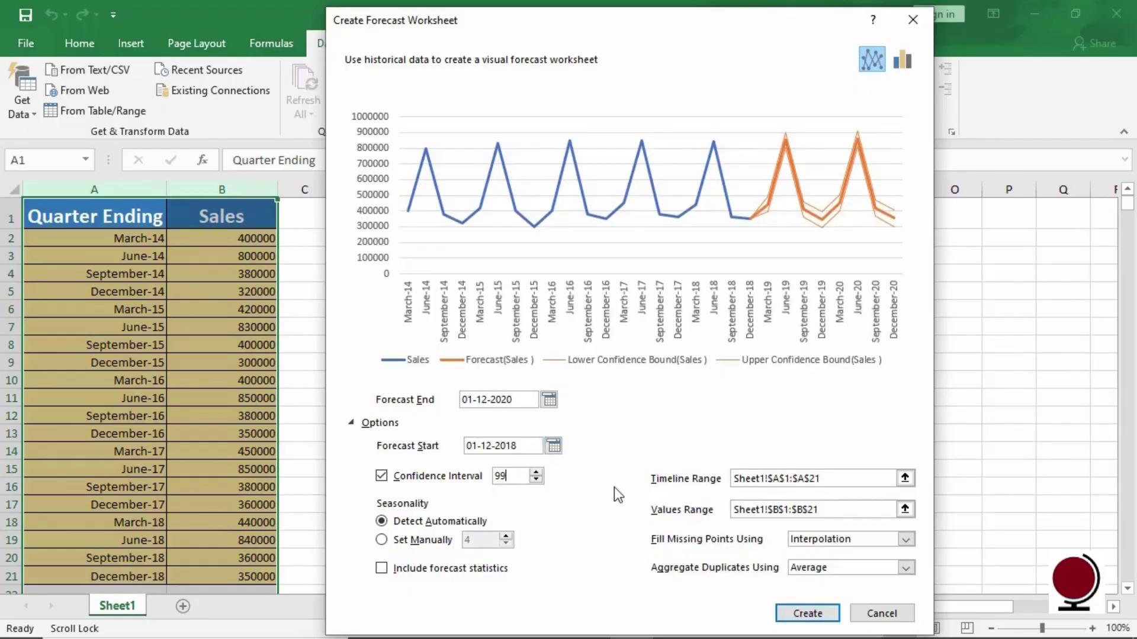
{"action": "left_click", "coordinate": [382, 477]}
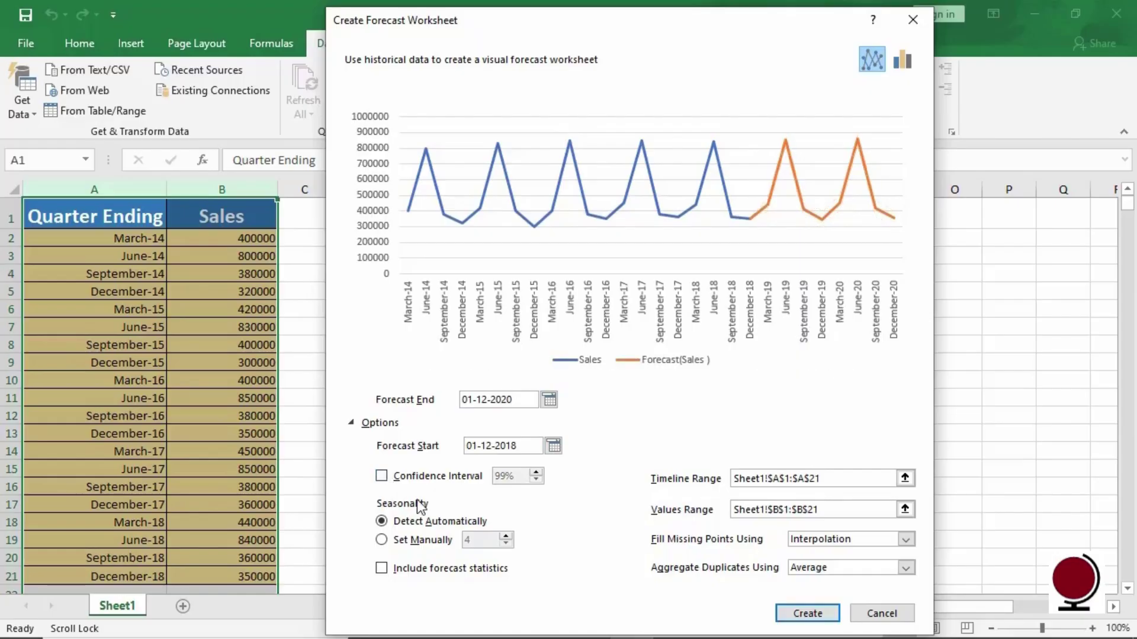
{"action": "left_click", "coordinate": [382, 477]}
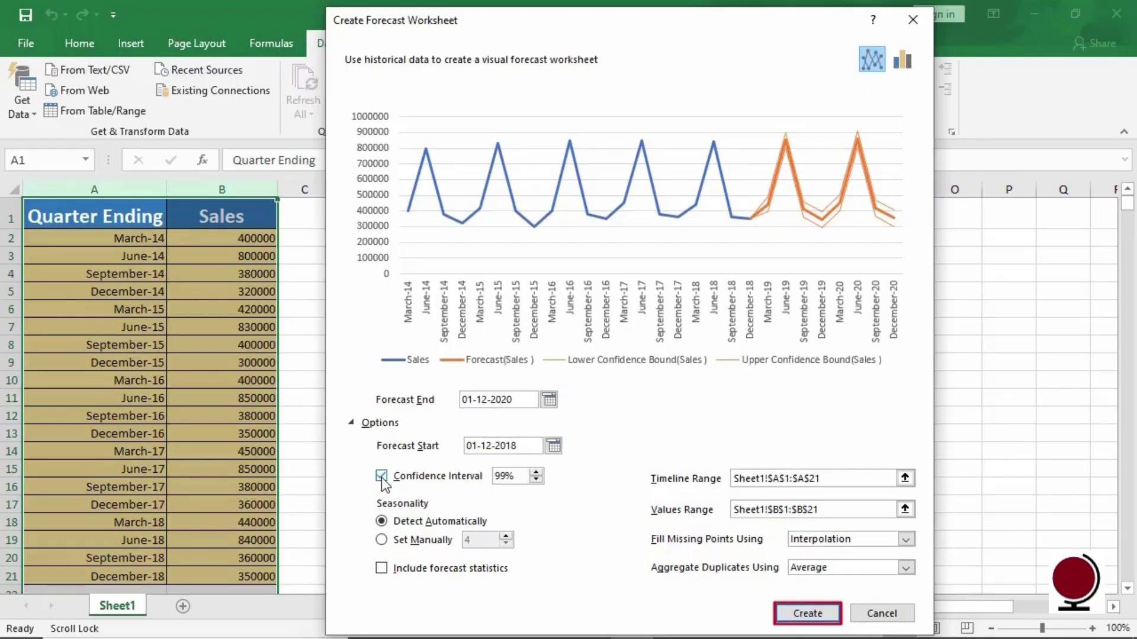
{"action": "left_click", "coordinate": [807, 614]}
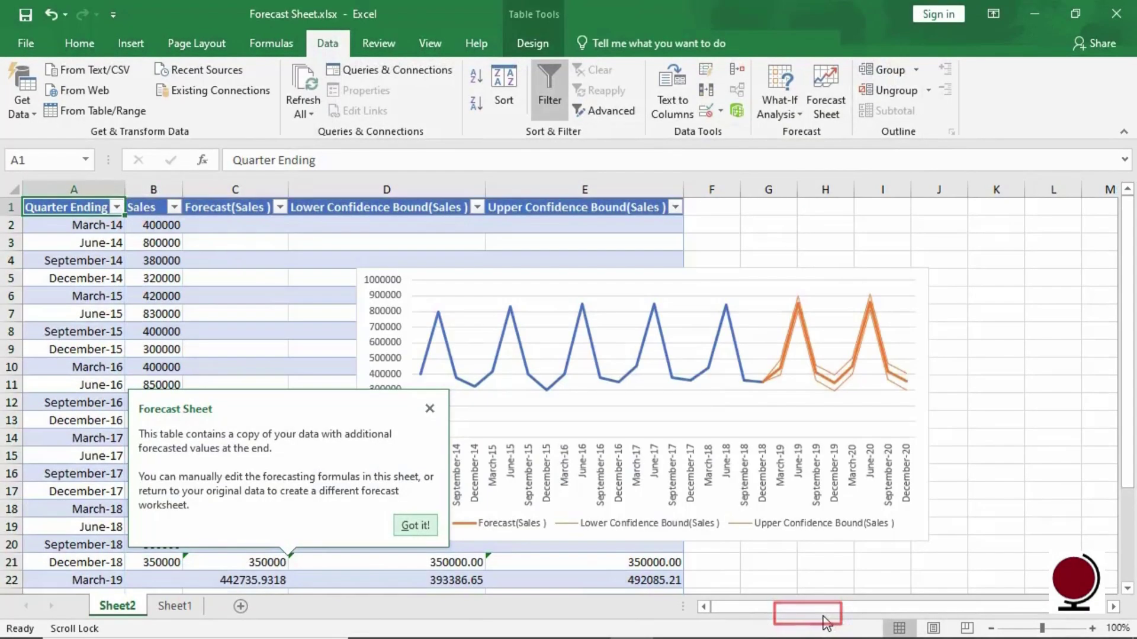
- Dismiss the Forecast Sheet tip and move the forecast chart beside the table, clear of the Upper Confidence Bound column
{"action": "left_click", "coordinate": [415, 526]}
{"action": "left_click_drag", "start_coordinate": [373, 271], "coordinate": [694, 294]}
{"action": "left_click_drag", "start_coordinate": [1126, 314], "coordinate": [1119, 260]}
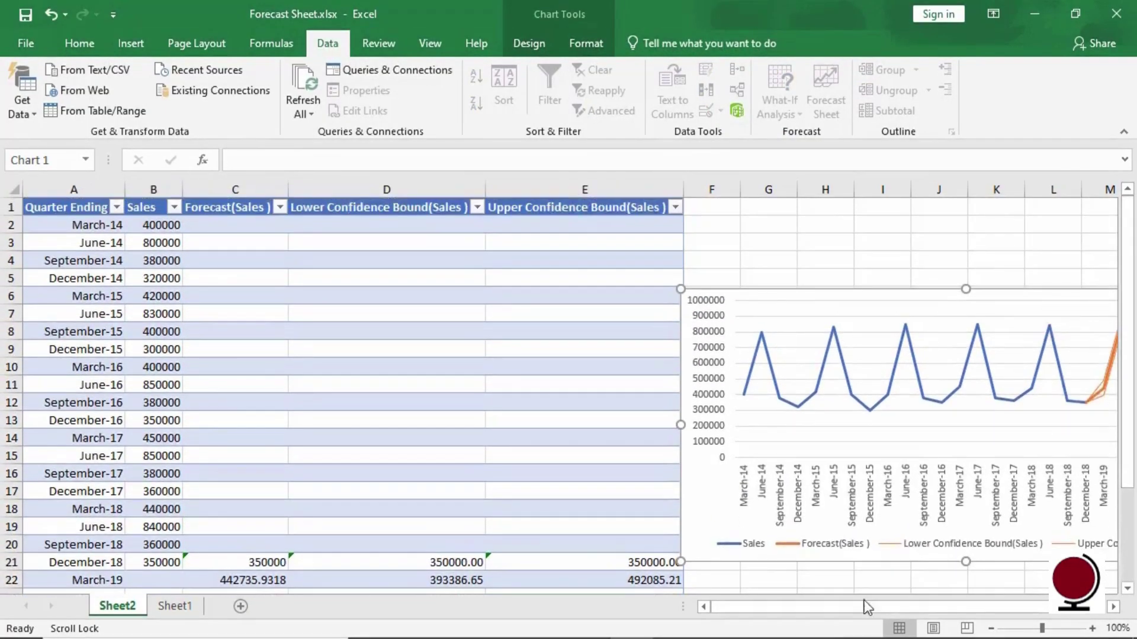
{"action": "left_click_drag", "start_coordinate": [852, 605], "coordinate": [915, 611]}
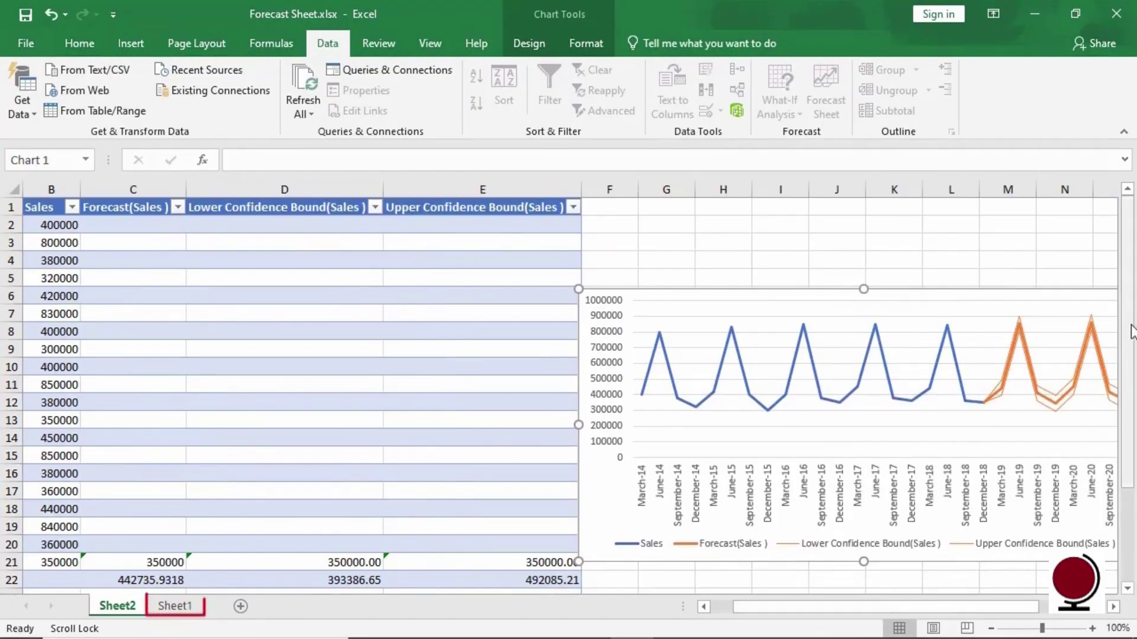
- Create another forecast worksheet from the Sheet1 data, using a column chart, and select its chart
{"action": "left_click", "coordinate": [189, 609]}
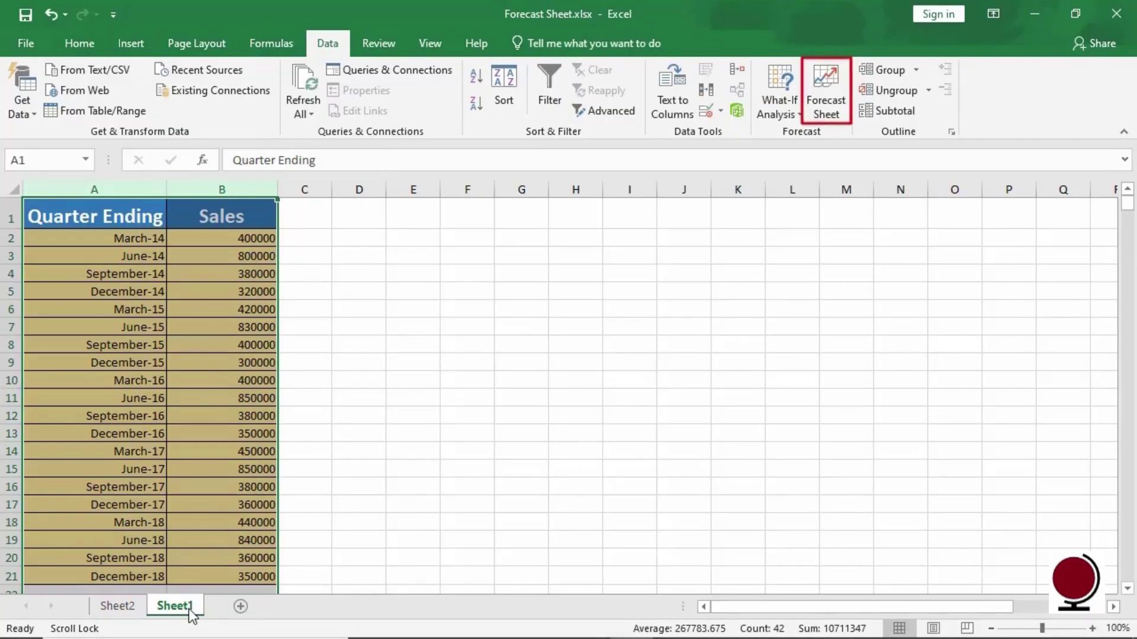
{"action": "left_click", "coordinate": [843, 105]}
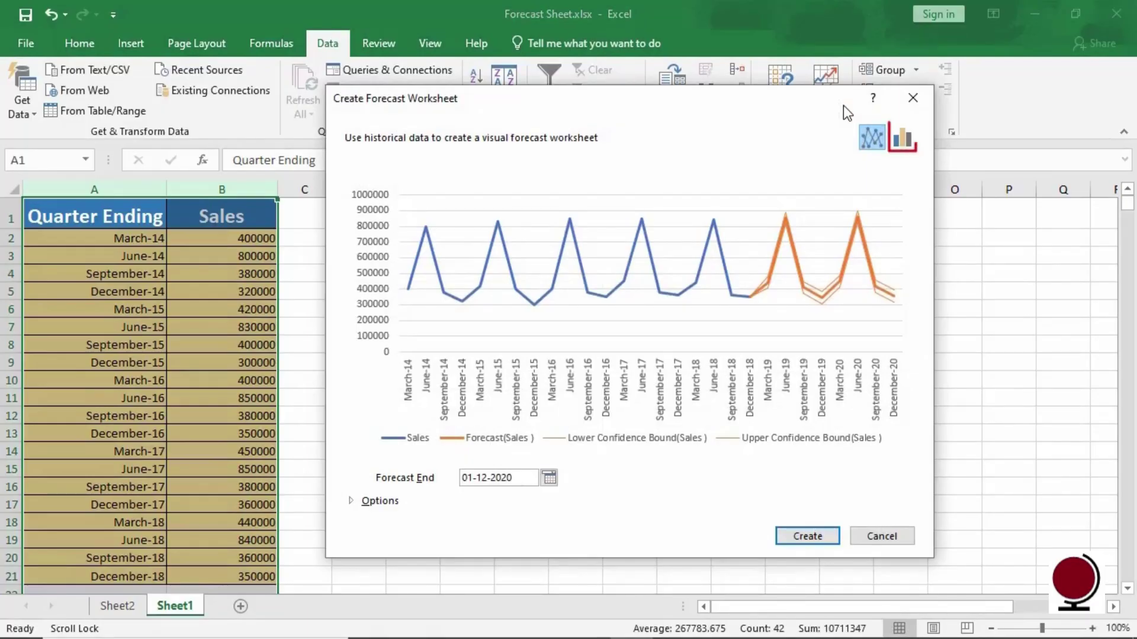
{"action": "left_click", "coordinate": [905, 145]}
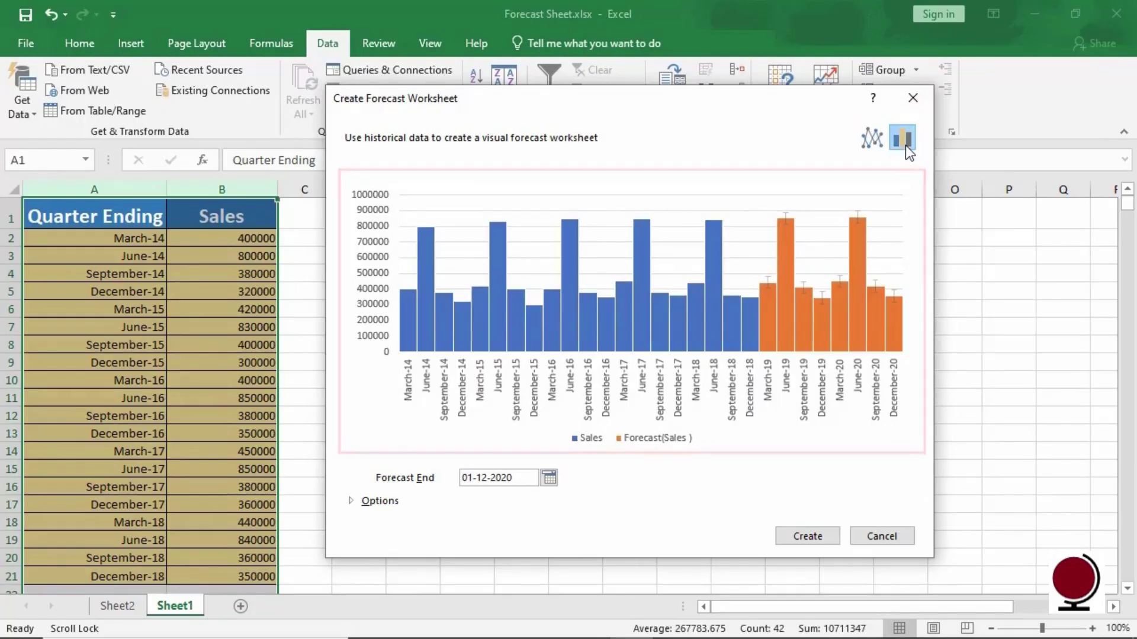
{"action": "left_click", "coordinate": [793, 537]}
{"action": "left_click", "coordinate": [631, 273]}
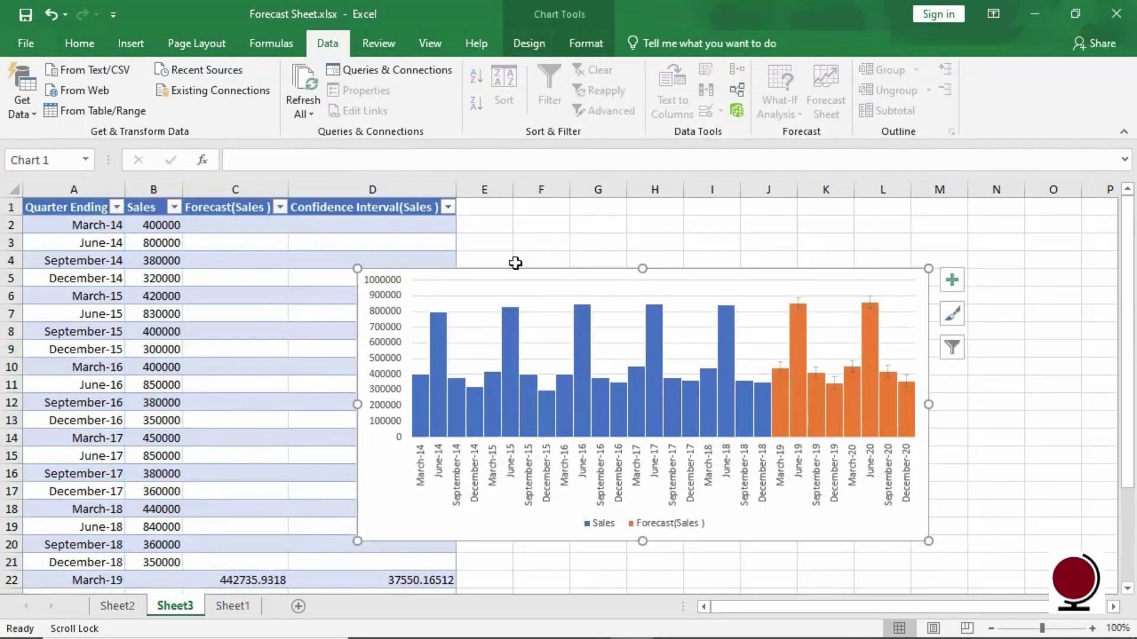